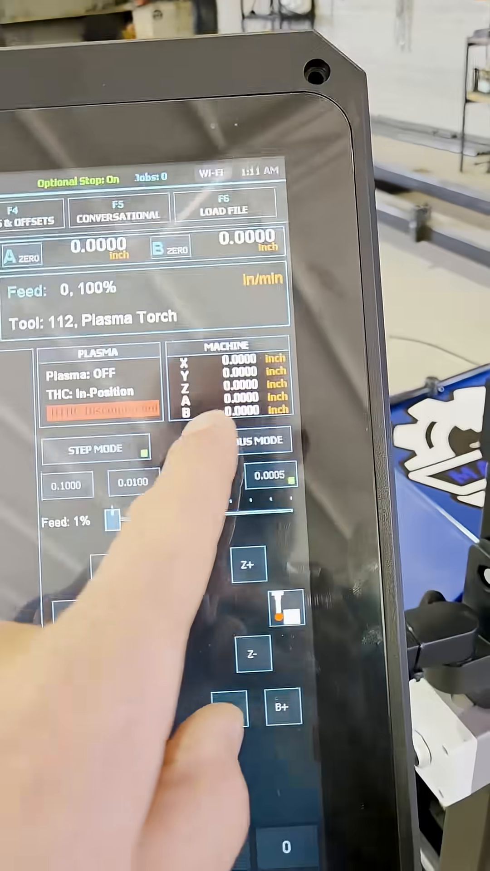
Switch jogging to continuous mode, nudge Y+, and raise the jog feed to about 58%.
left_click(225, 419)
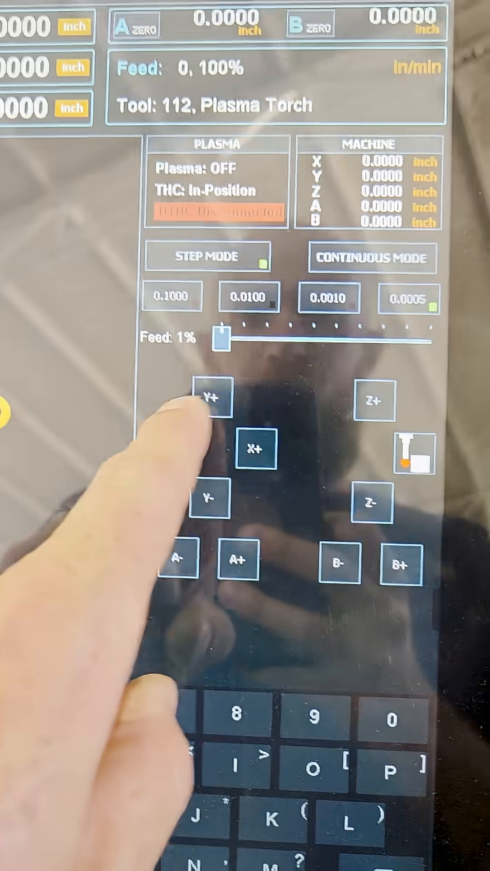
left_click(132, 487)
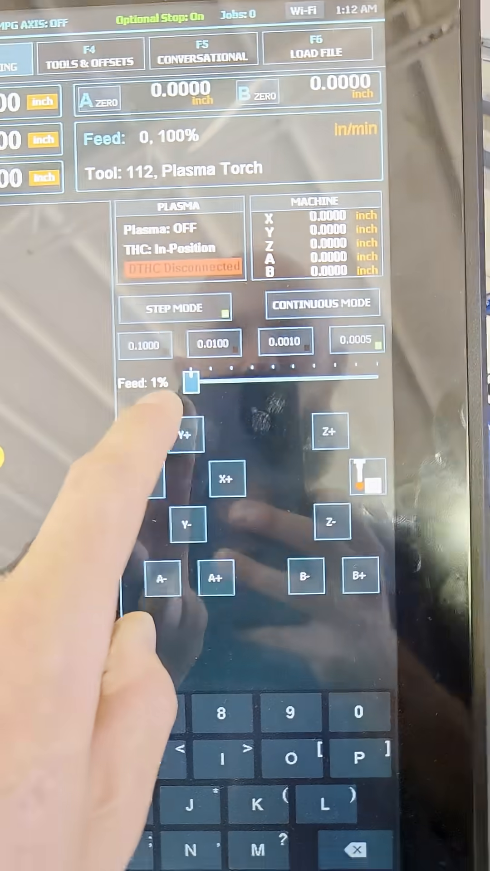
left_click(262, 388)
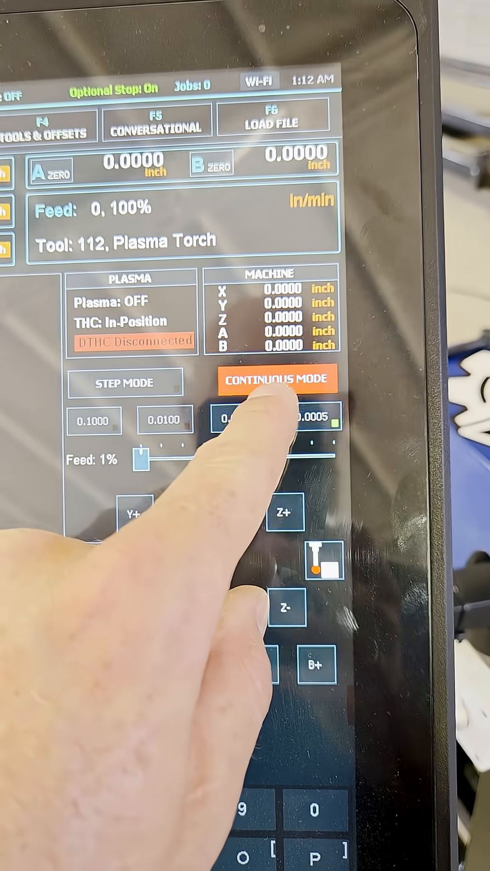
left_click(262, 387)
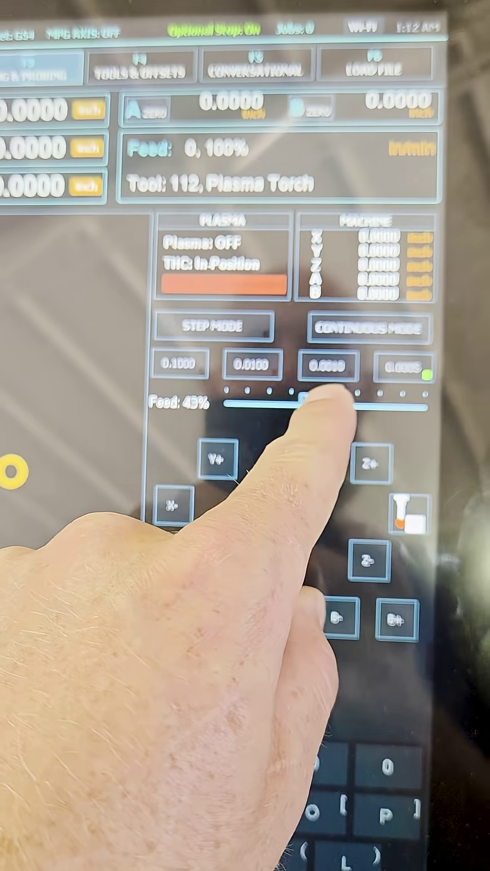
left_click_drag(306, 402, 327, 402)
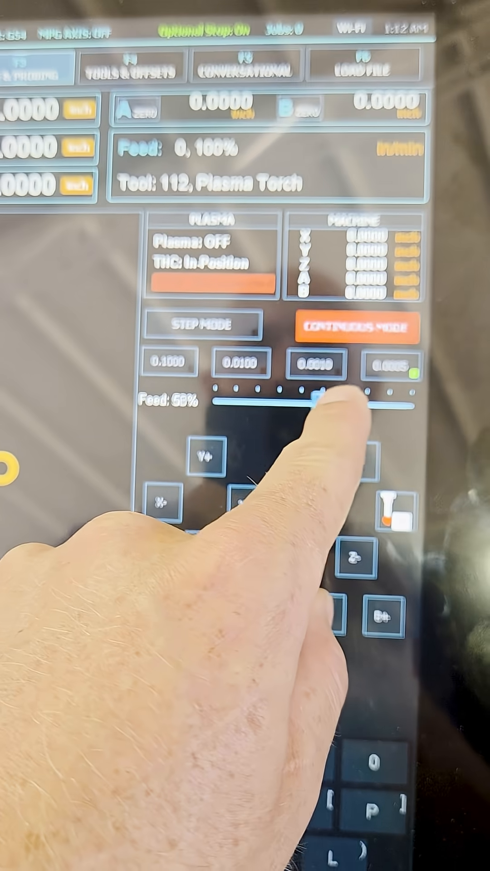
Jog the torch in the positive Y direction away from home.
left_click(206, 442)
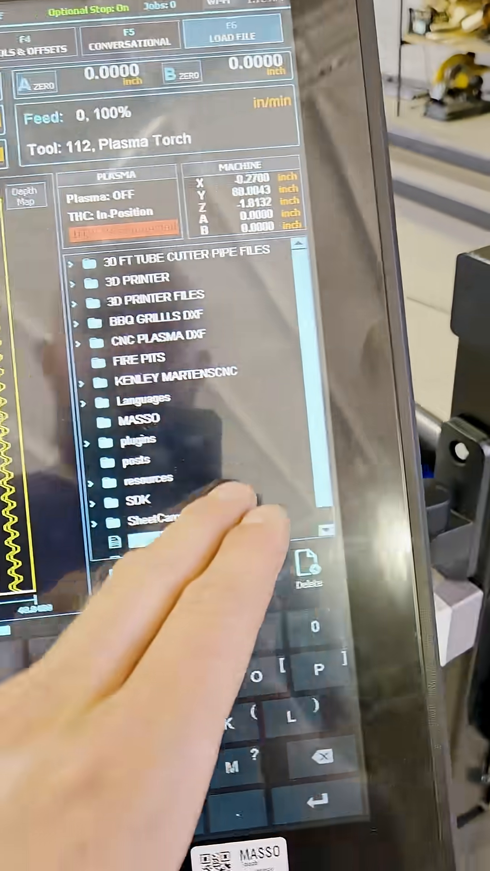
scroll(327, 517, "down", 1)
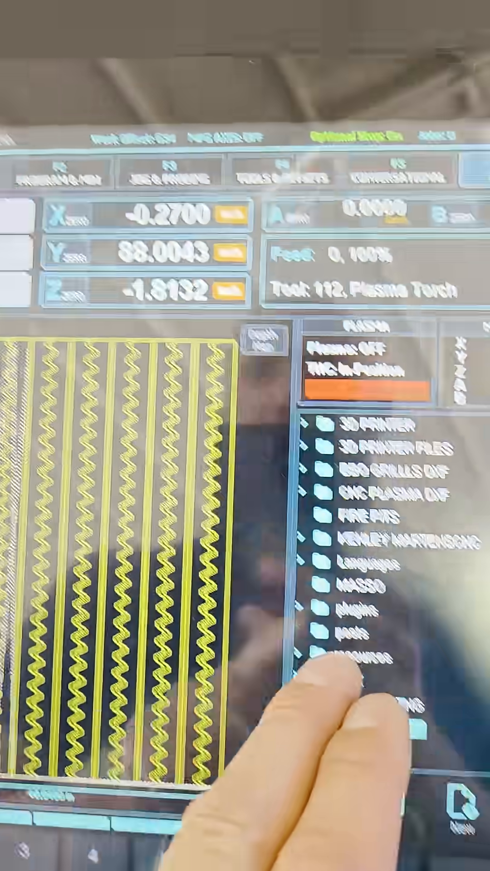
Select 16 pcs slats.tap from the file list and load it into the controller.
left_click(227, 271)
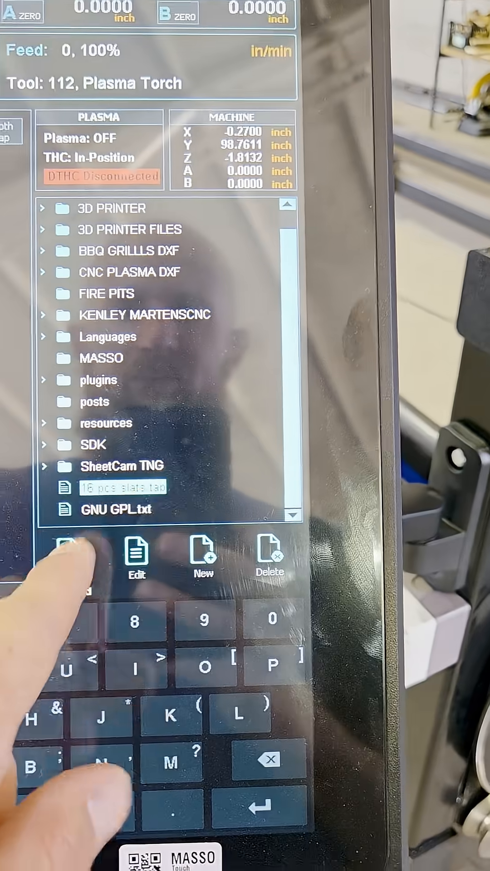
left_click(68, 551)
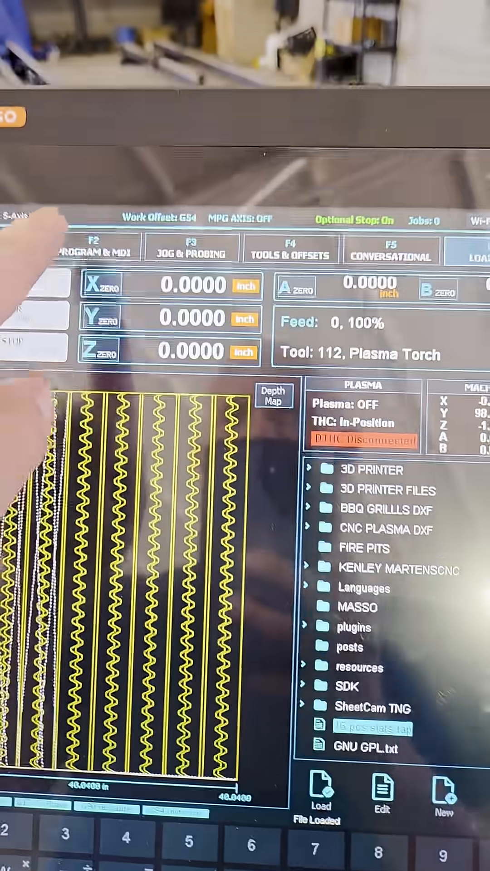
Show the loaded job's program view, lower feed override to about 71%, and display plasma settings.
left_click(47, 155)
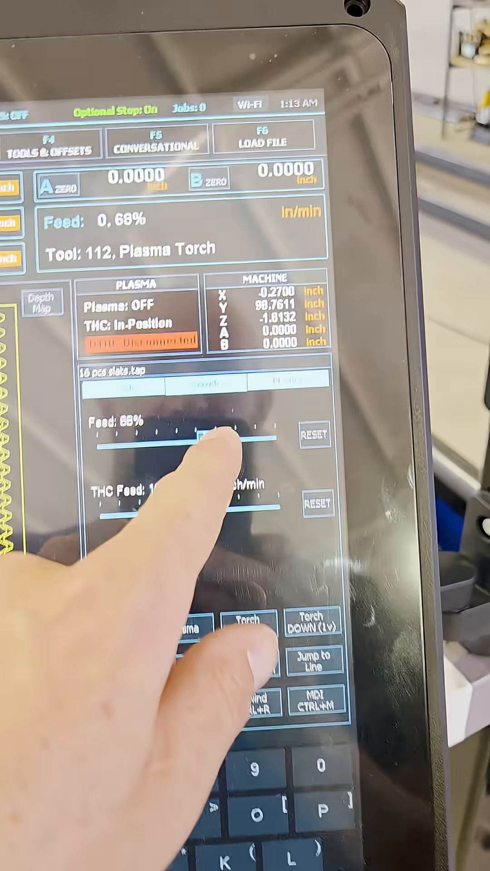
left_click_drag(243, 454, 185, 454)
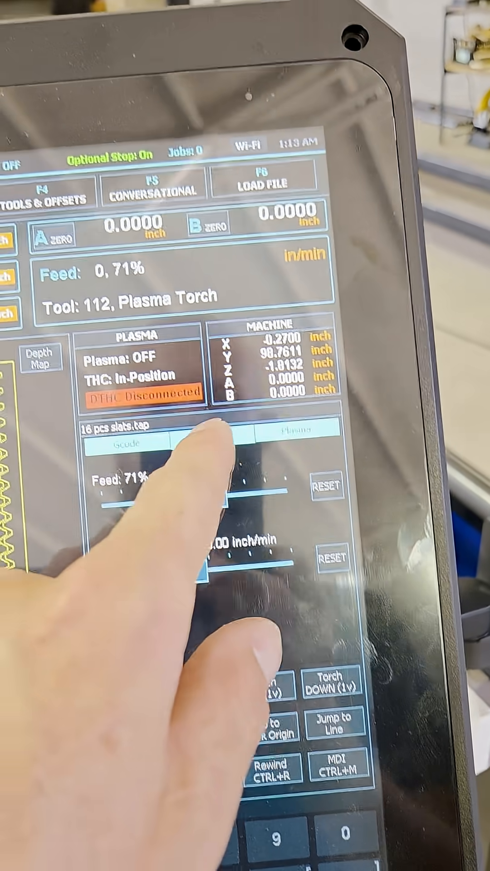
left_click(253, 395)
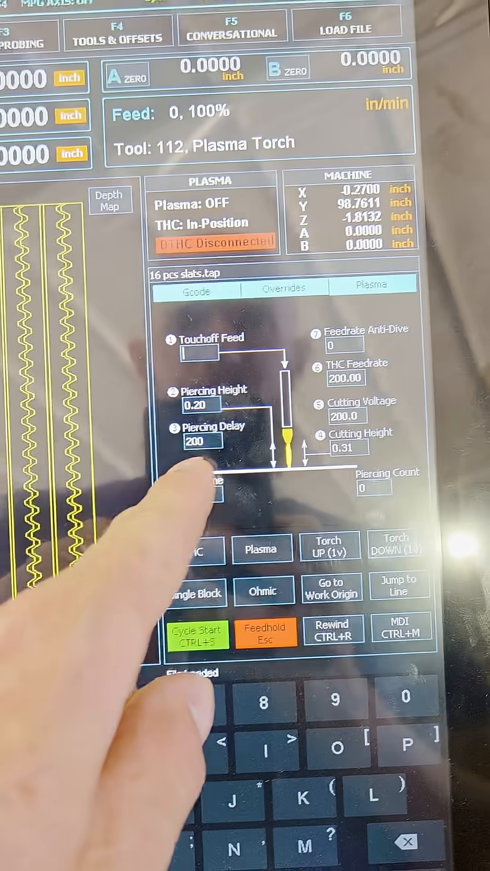